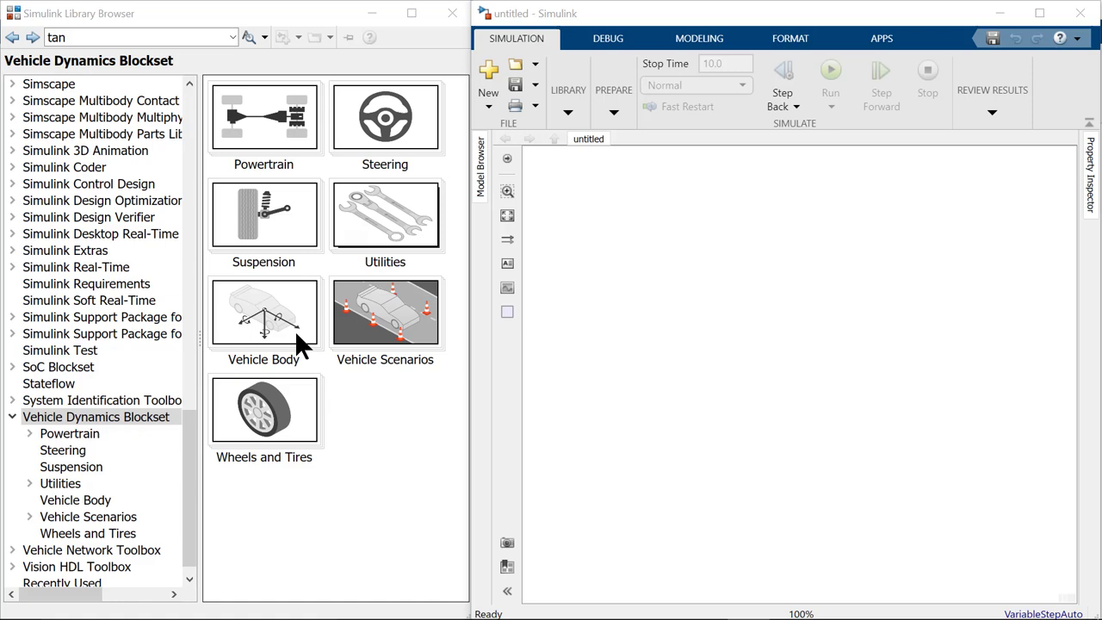
Place the Vehicle Body 3DOF Dual Track block and keep external longitudinal velocity as the axle-force input.
double_click(297, 335)
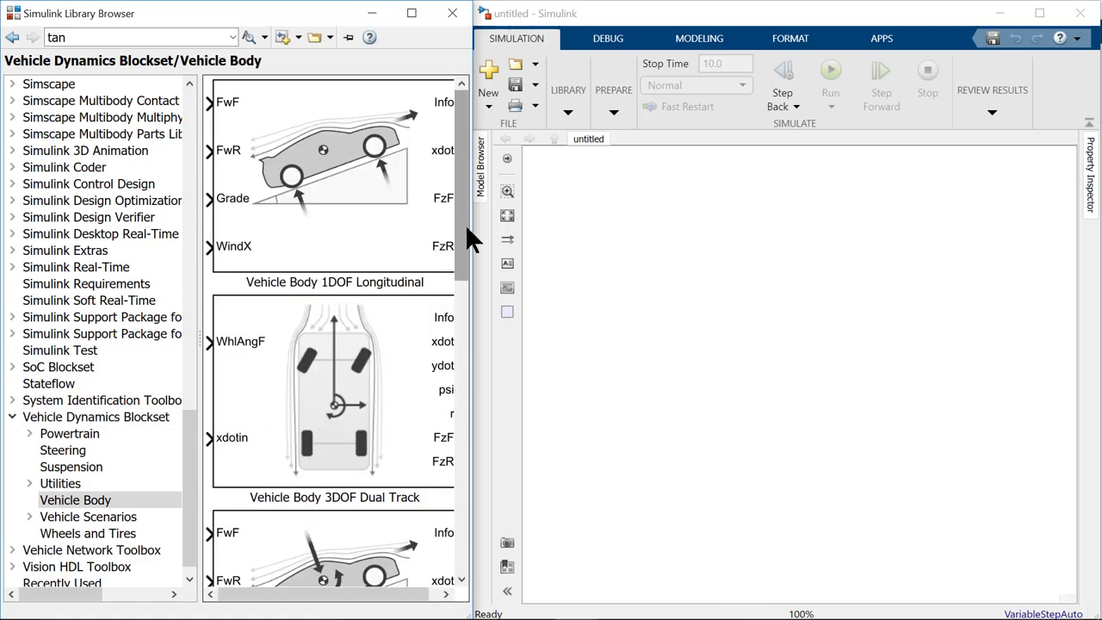
drag(340, 353, 968, 342)
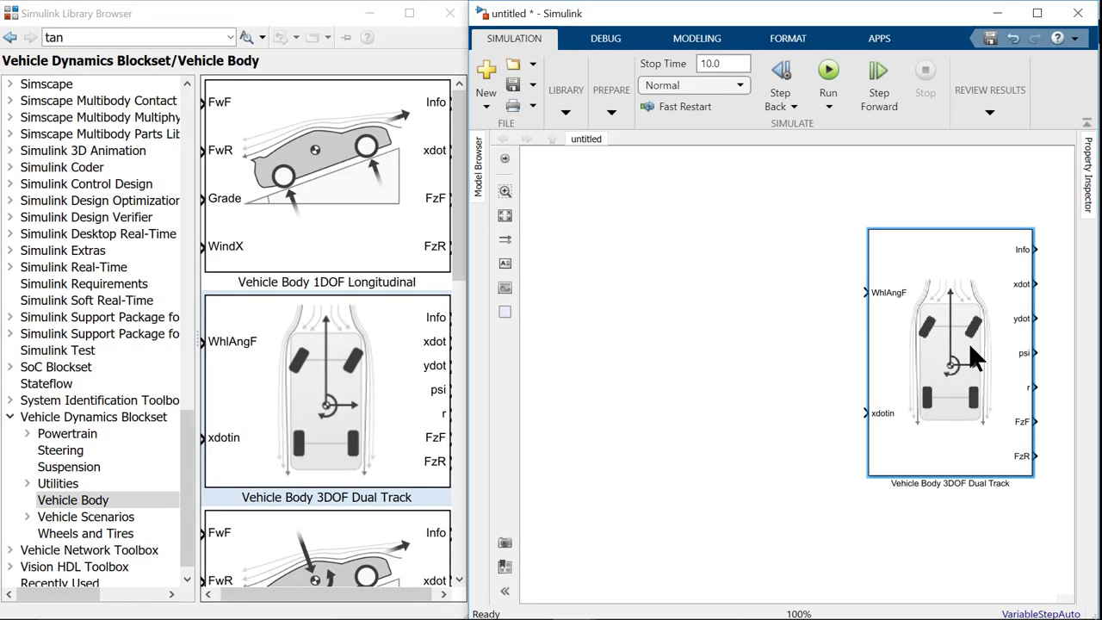
double_click(969, 342)
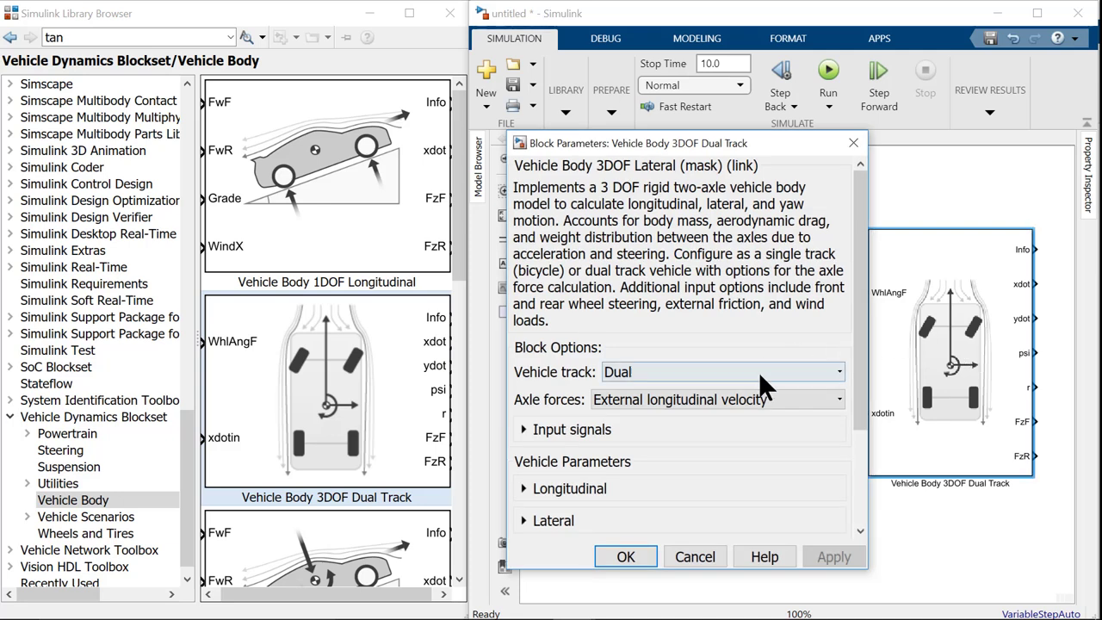
click(783, 397)
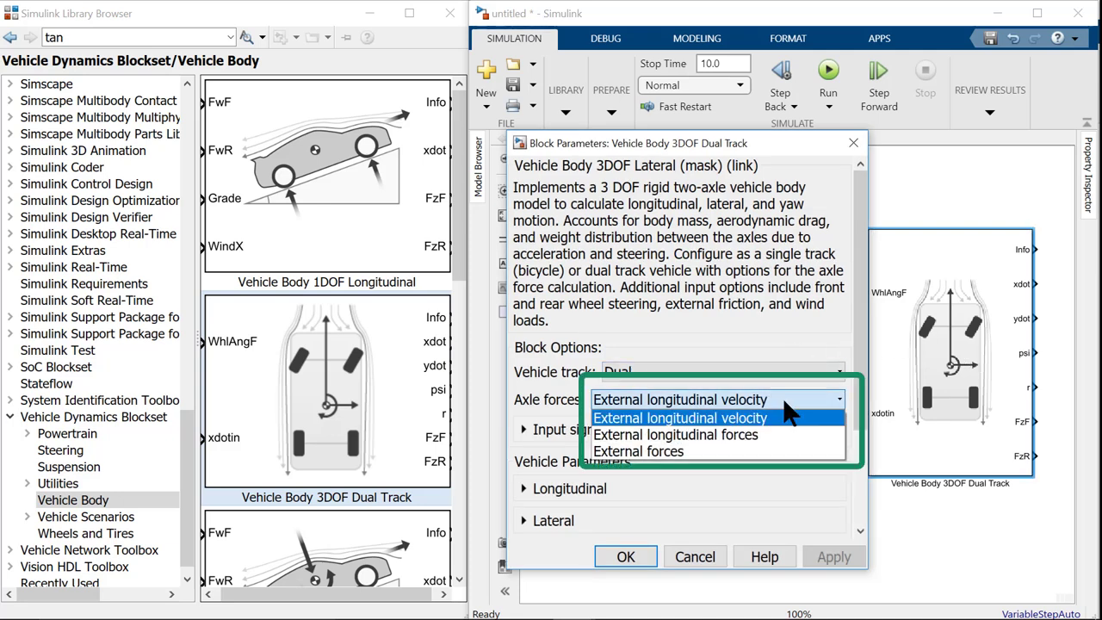
click(783, 400)
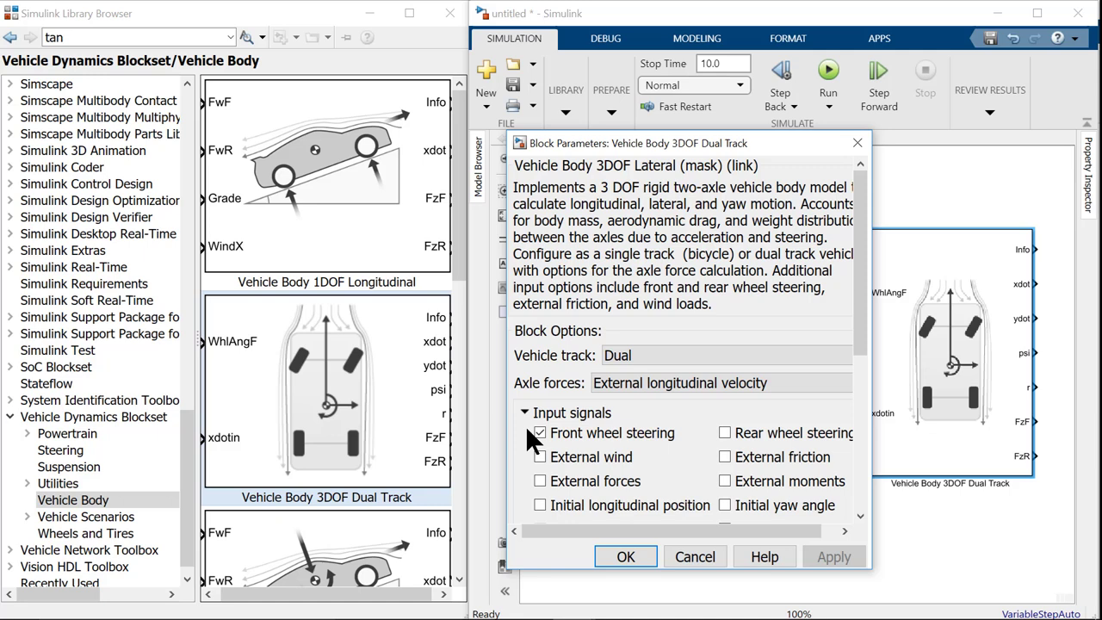
drag(863, 302, 860, 364)
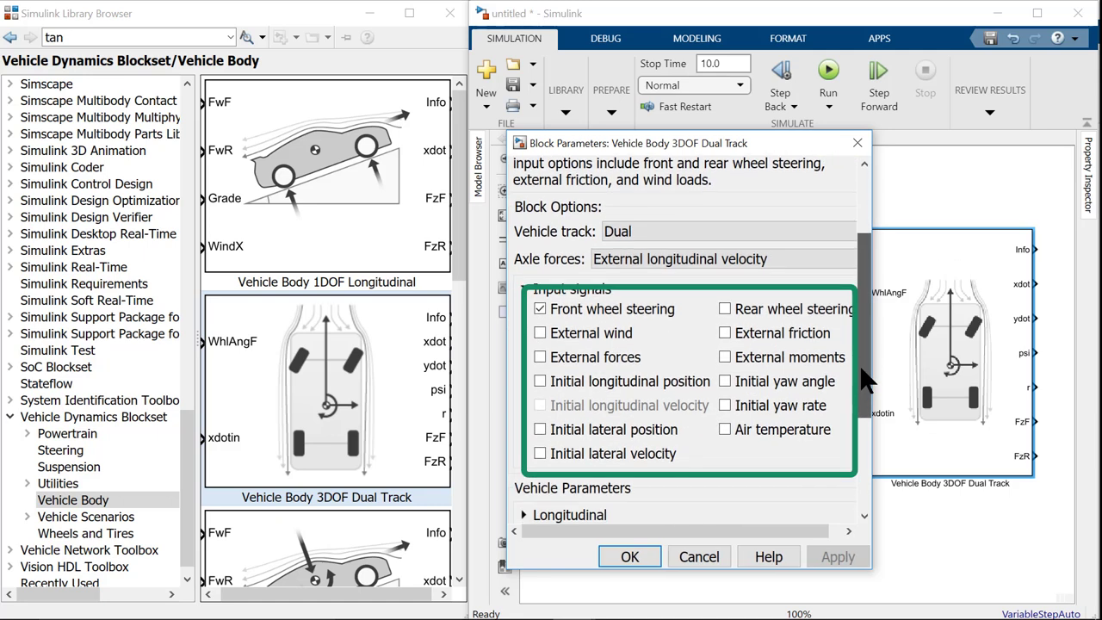
click(629, 557)
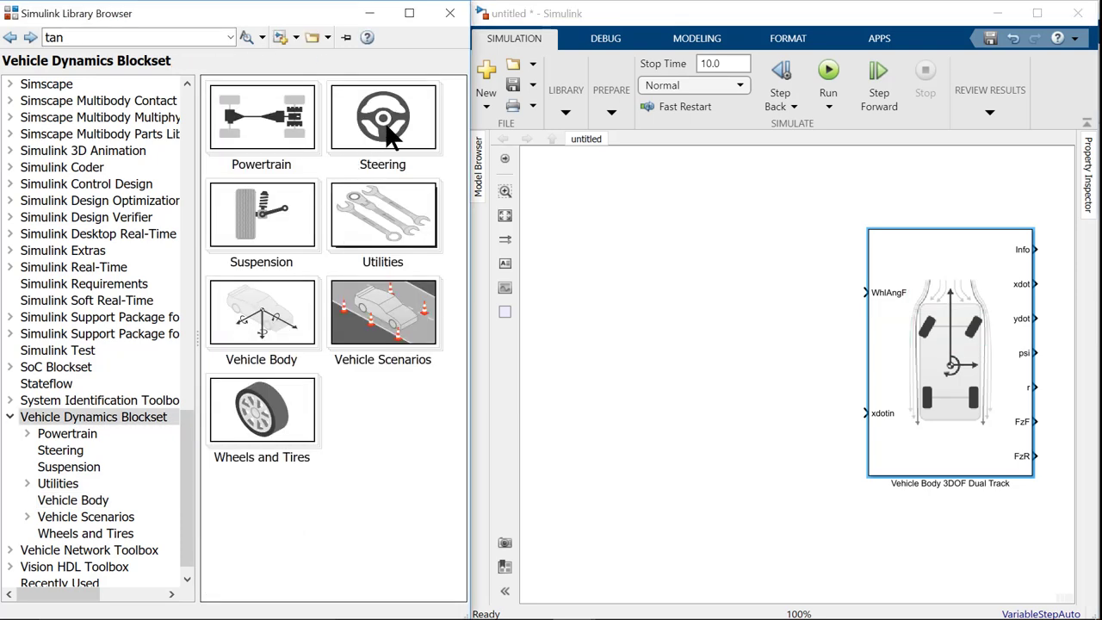
Add a Kinematic Steering block and a Matrix Concatenate block joining AngLft and AngRght.
click(388, 126)
drag(321, 356, 697, 284)
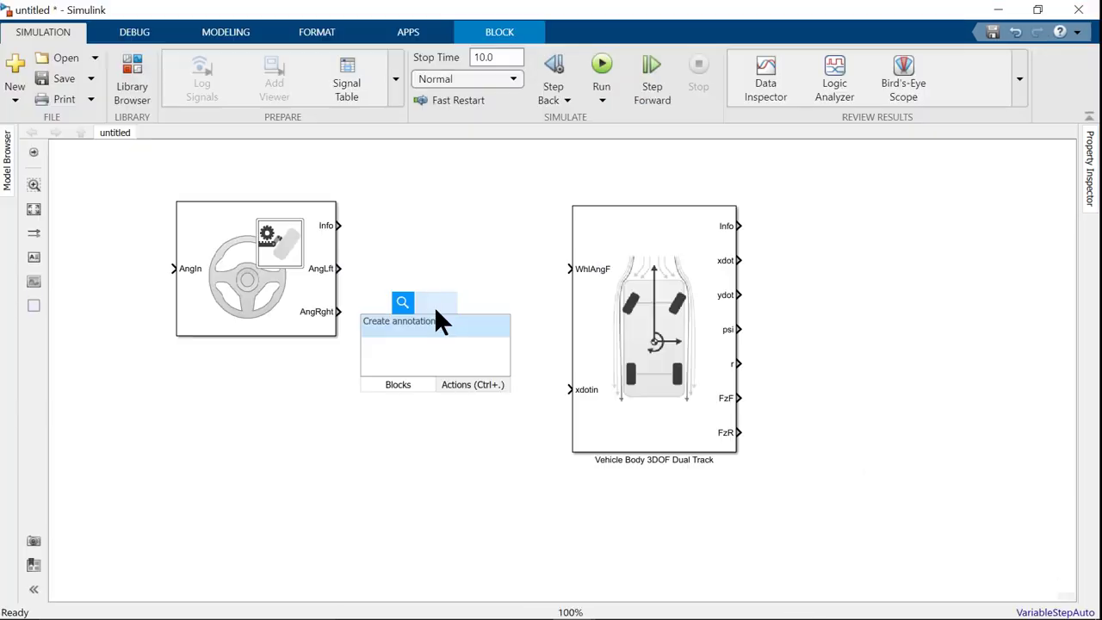
text(concatenat)
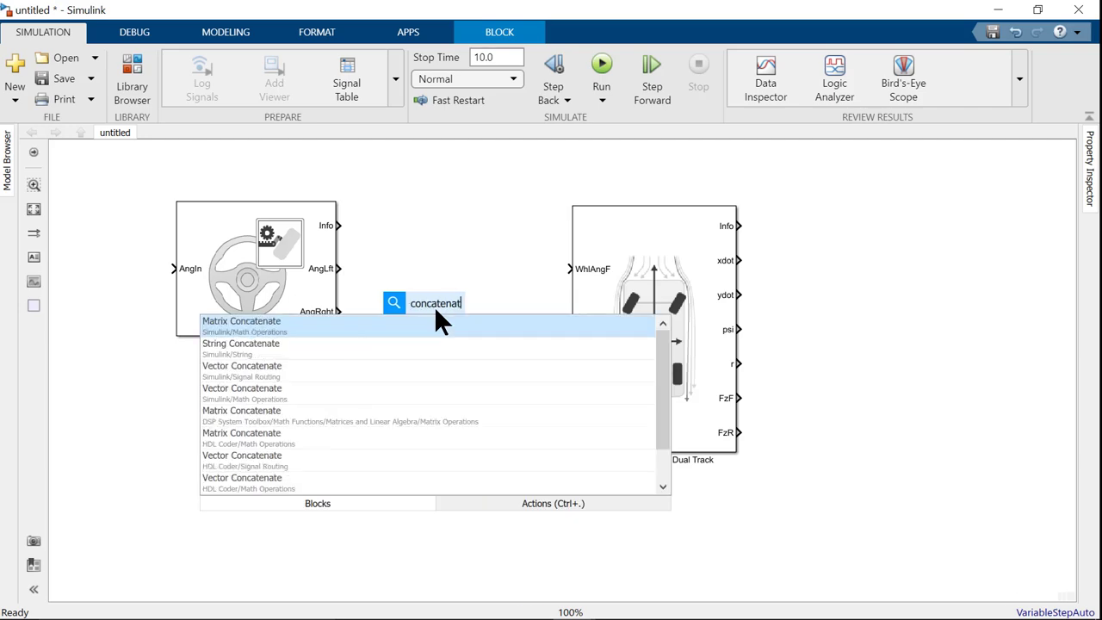
key(Return)
drag(406, 303, 341, 312)
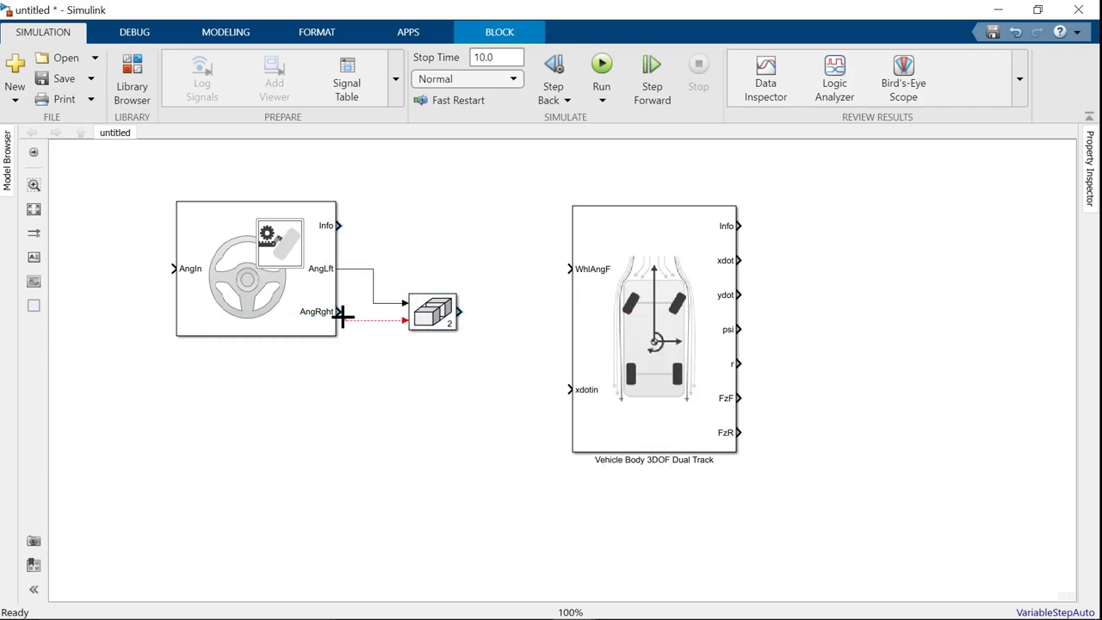
click(435, 317)
Set the Matrix Concatenate block to vector mode and wire its output into WhlAngF.
double_click(432, 305)
scroll(904, 428, down, 3)
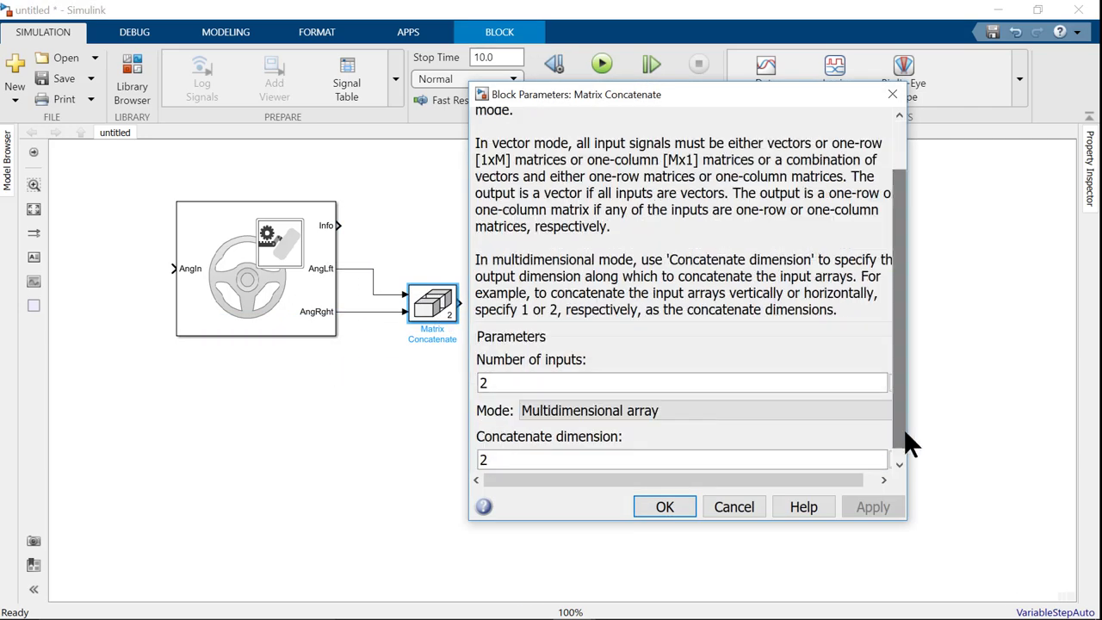
click(689, 339)
click(602, 356)
click(665, 507)
drag(457, 303, 568, 268)
Insert a Constant block feeding the vehicle body's xdotin velocity input.
double_click(420, 406)
text(const)
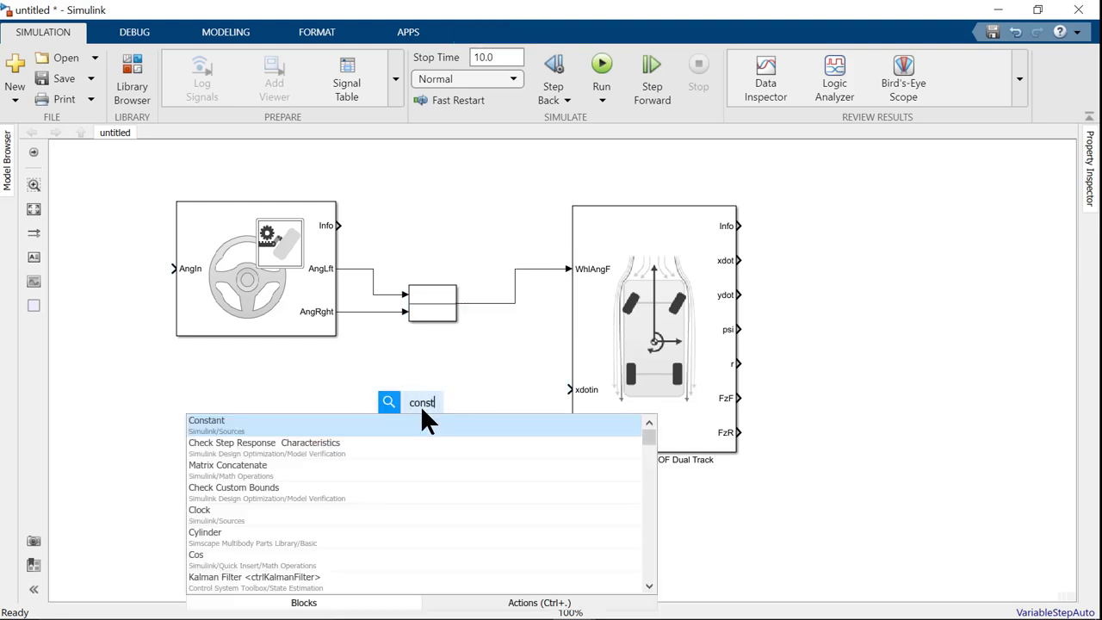
key(Return)
drag(438, 406, 477, 397)
Add a Degrees to Radians block into AngIn, fed by a second Constant block.
scroll(387, 350, left, 5)
double_click(266, 291)
text(degrees)
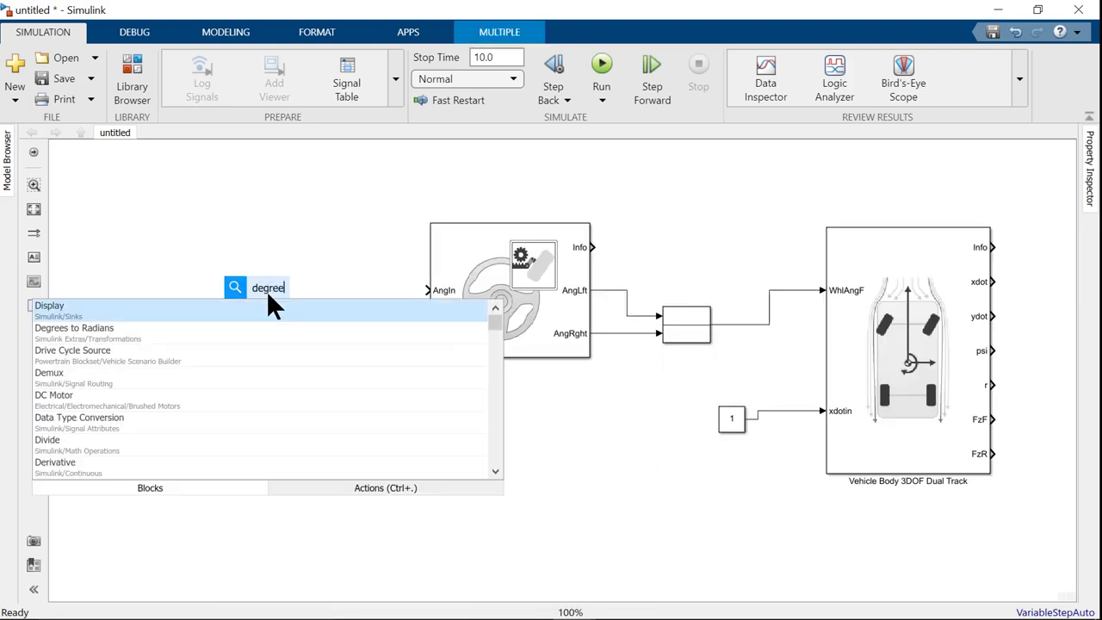
key(Return)
mouse_move(284, 294)
mouse_down()
mouse_move(428, 291)
mouse_move(362, 285)
mouse_up()
double_click(257, 295)
text(const)
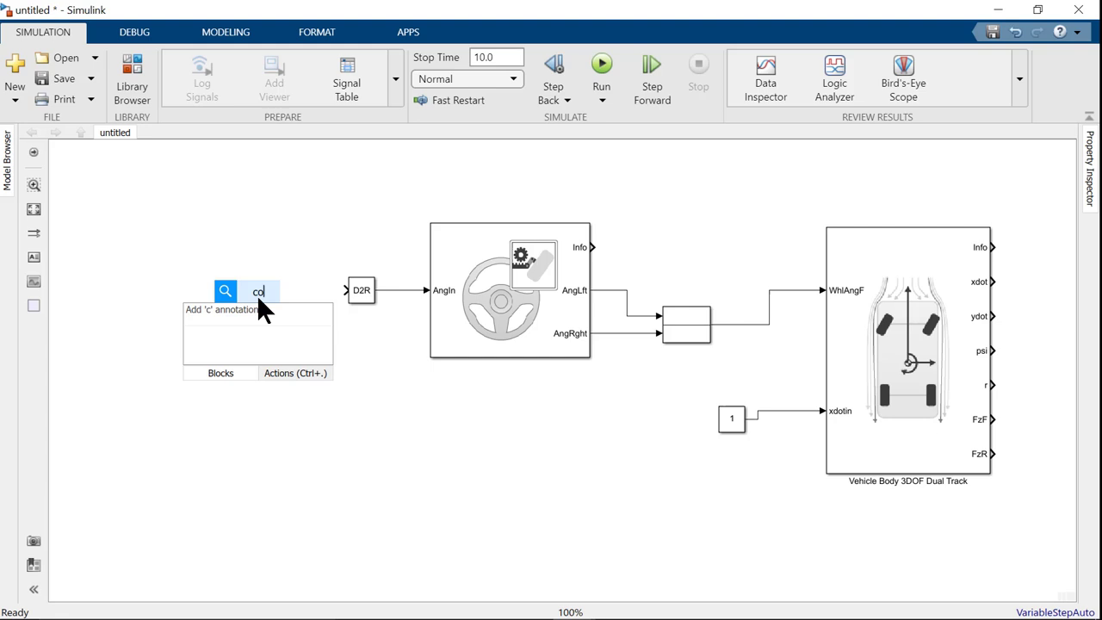
key(Return)
drag(274, 298, 344, 290)
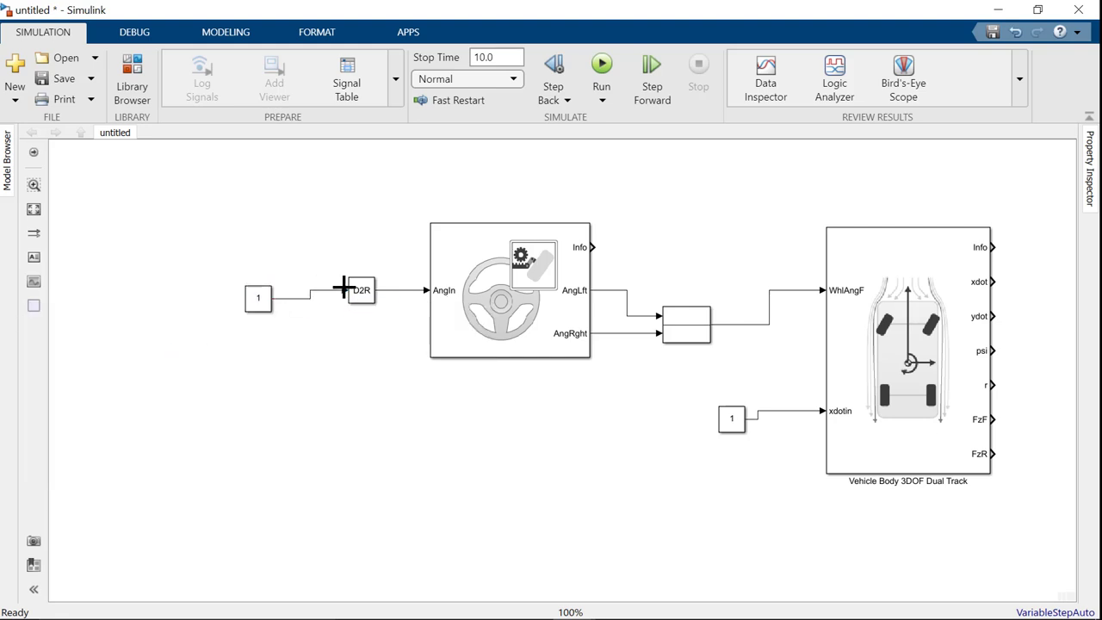
drag(258, 297, 293, 290)
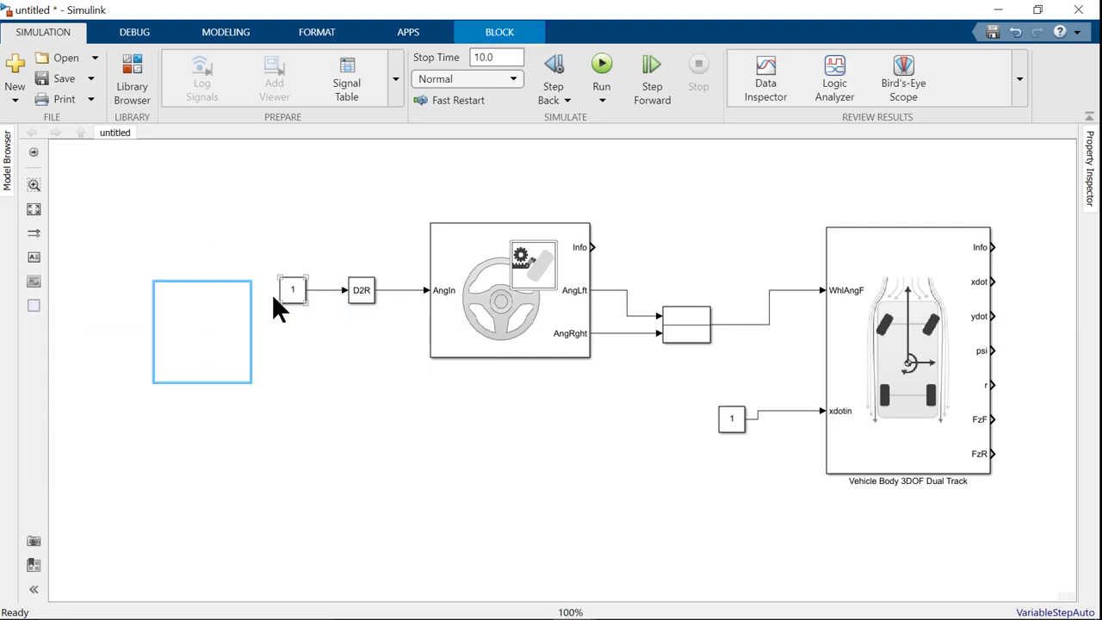
Link a knob to Constant1's value with a -30 to 30 range, then fit the diagram.
double_click(202, 330)
click(293, 290)
double_click(485, 408)
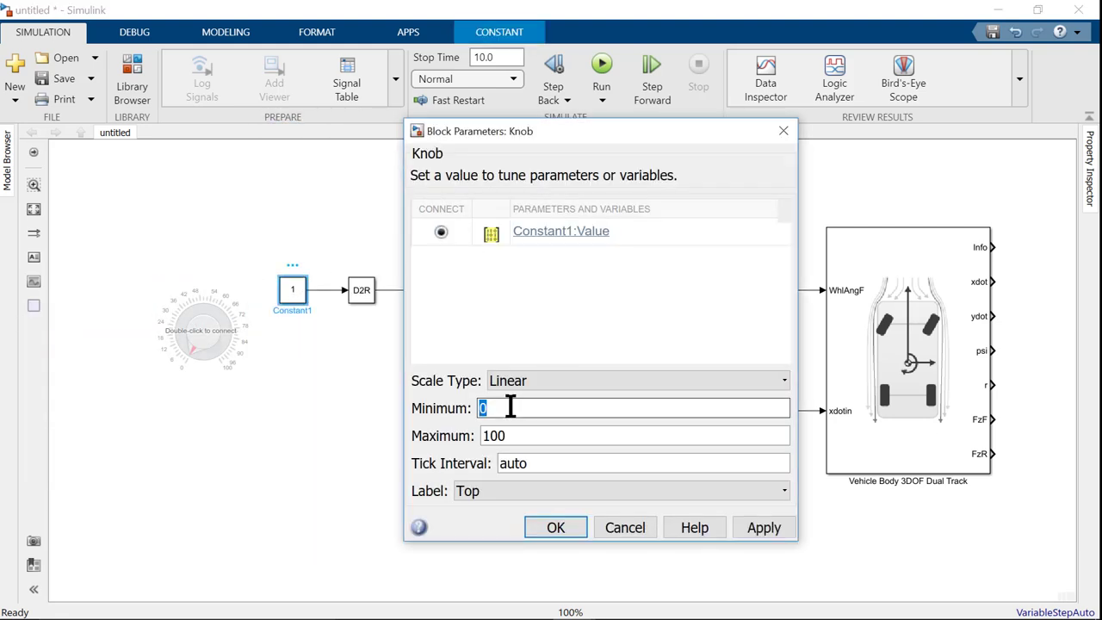
text(-30)
double_click(509, 435)
text(30)
key(Return)
click(33, 211)
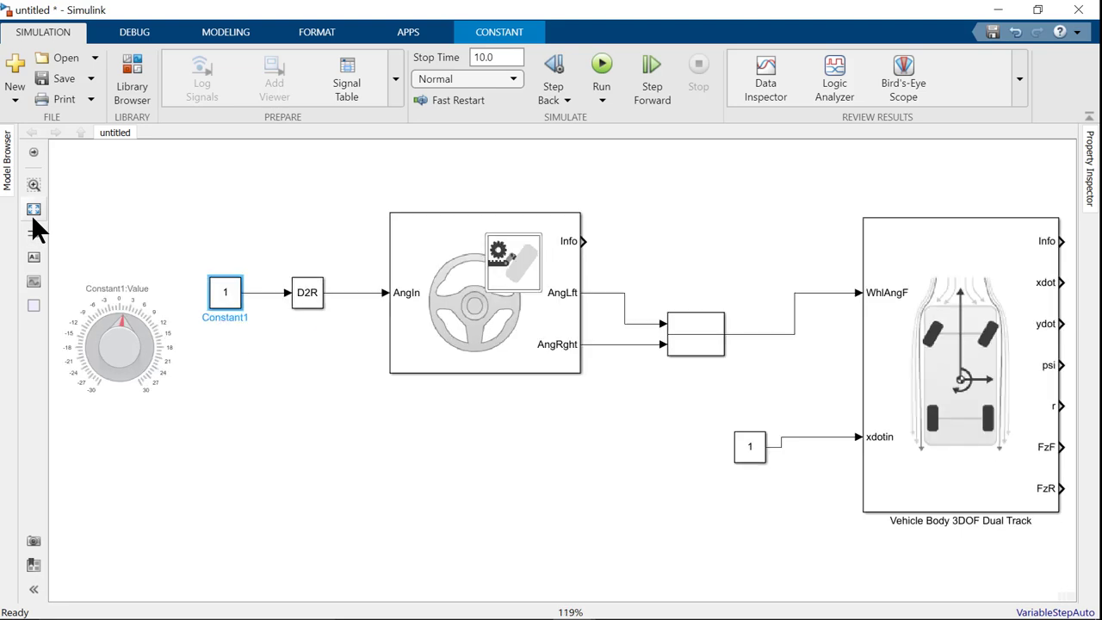
Switch to the prebuilt vDynamicsLongVelocity model window.
click(1013, 7)
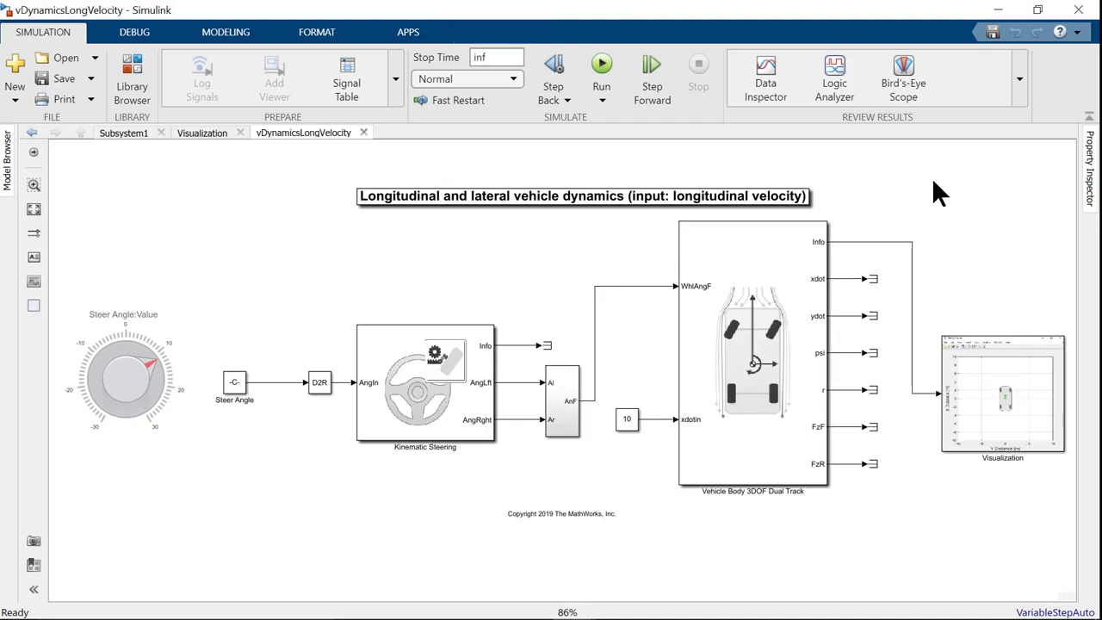
Run the simulation and turn the Steer Angle knob down to about -5.
click(598, 63)
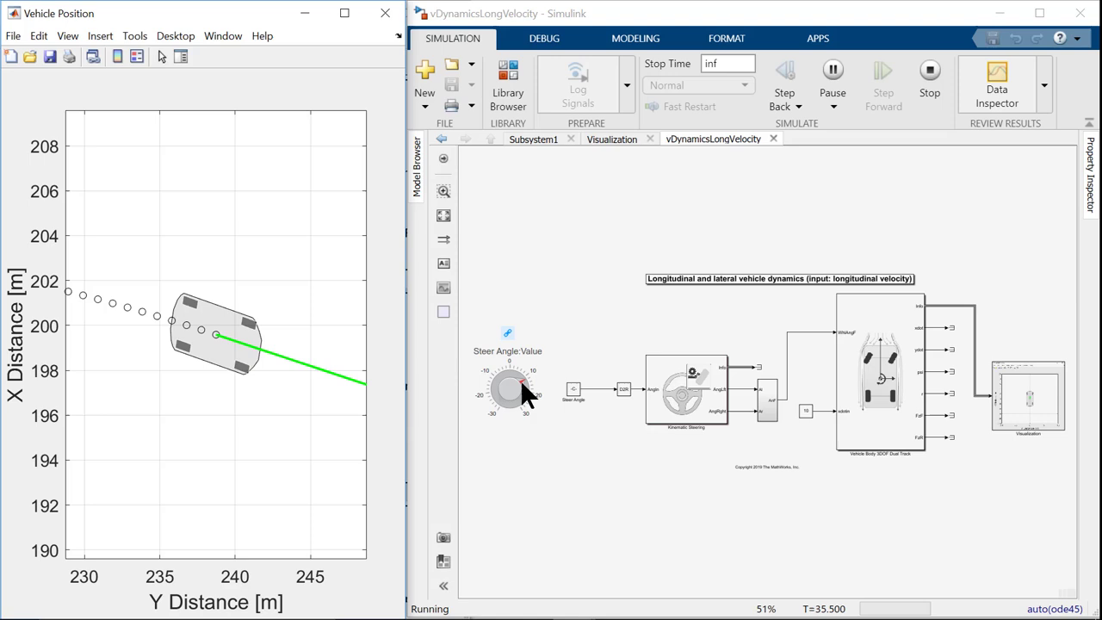
click(518, 376)
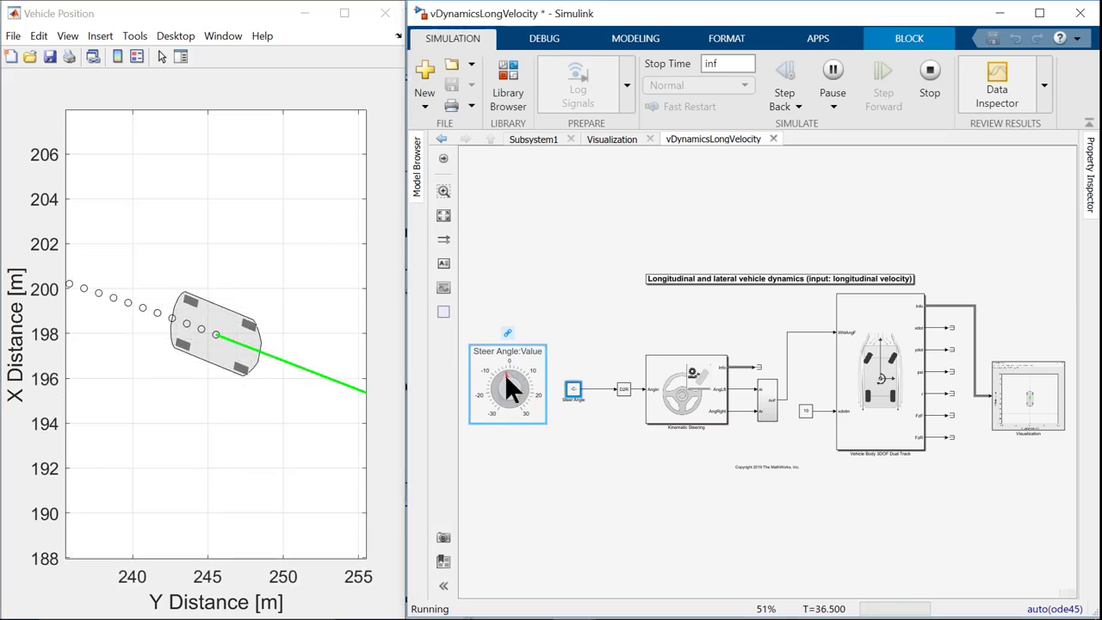
drag(507, 374, 499, 384)
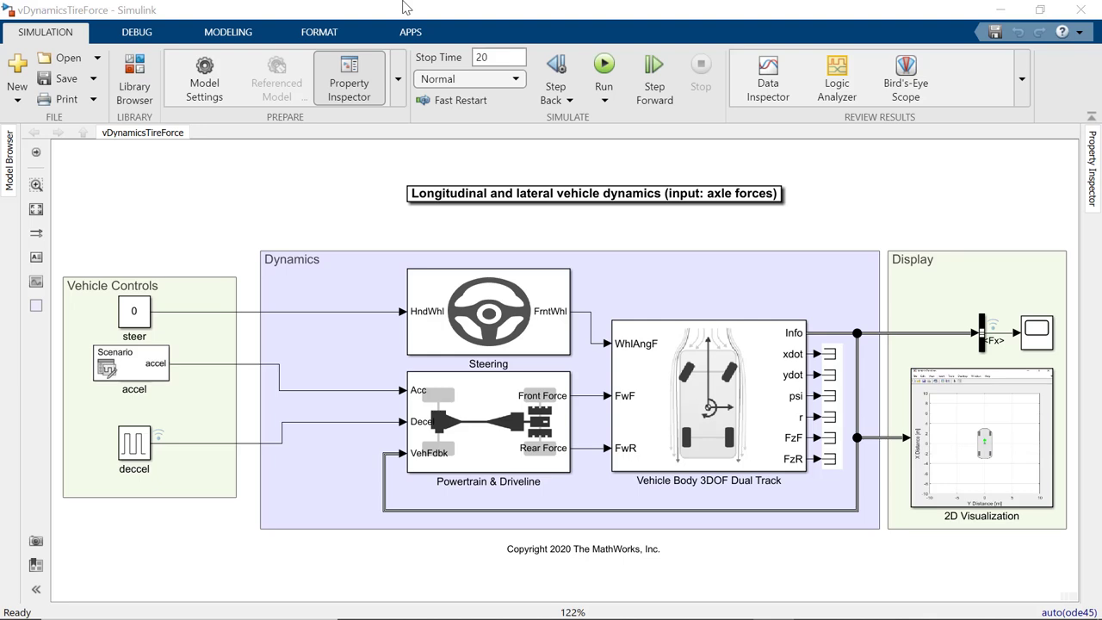
Inspect the Powertrain & Driveline and Brakes and Wheels subsystems, return to top level, and zoom on Display.
click(256, 227)
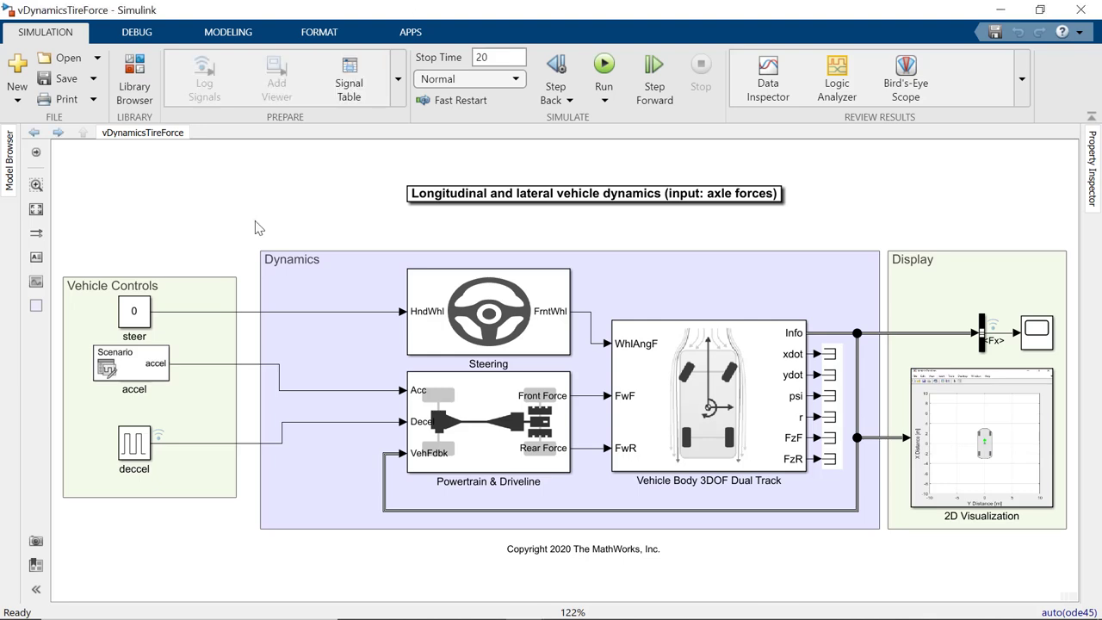
double_click(561, 428)
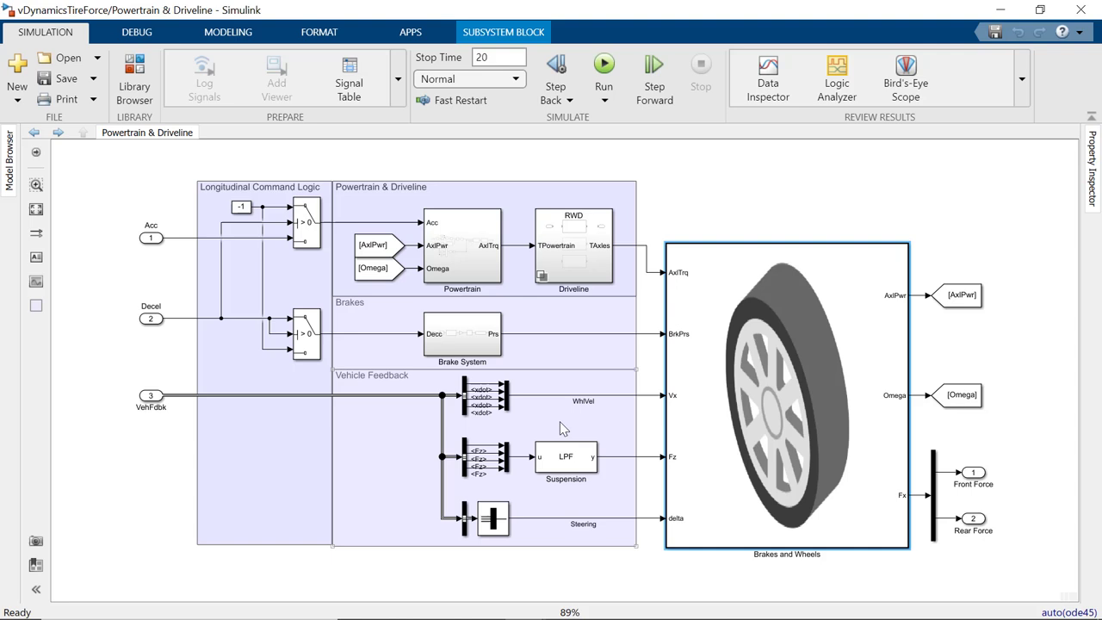
double_click(742, 397)
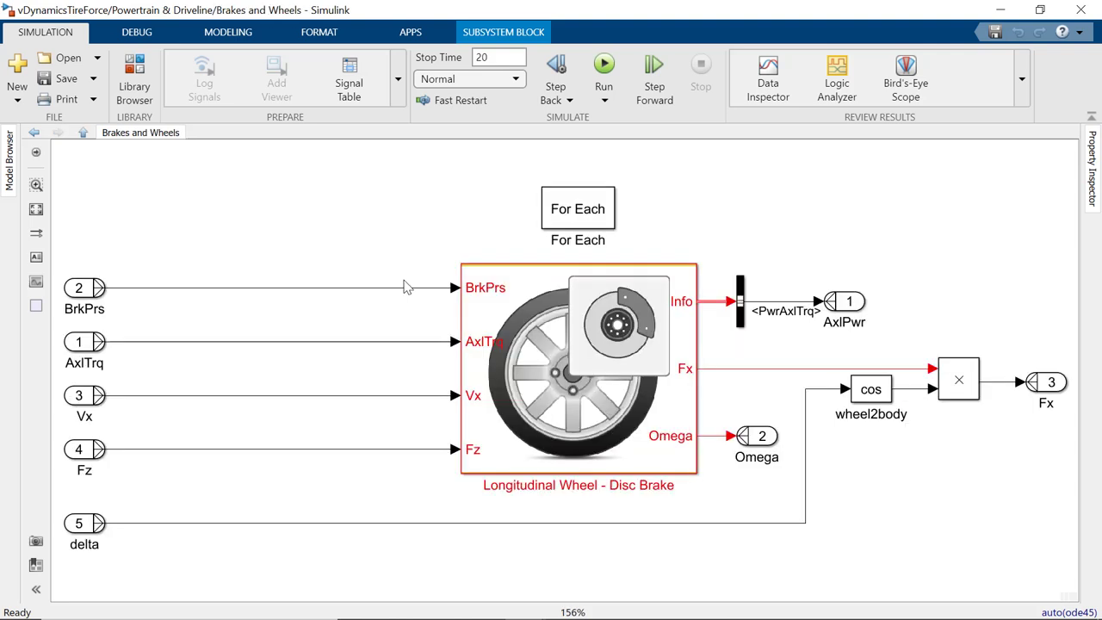
click(84, 133)
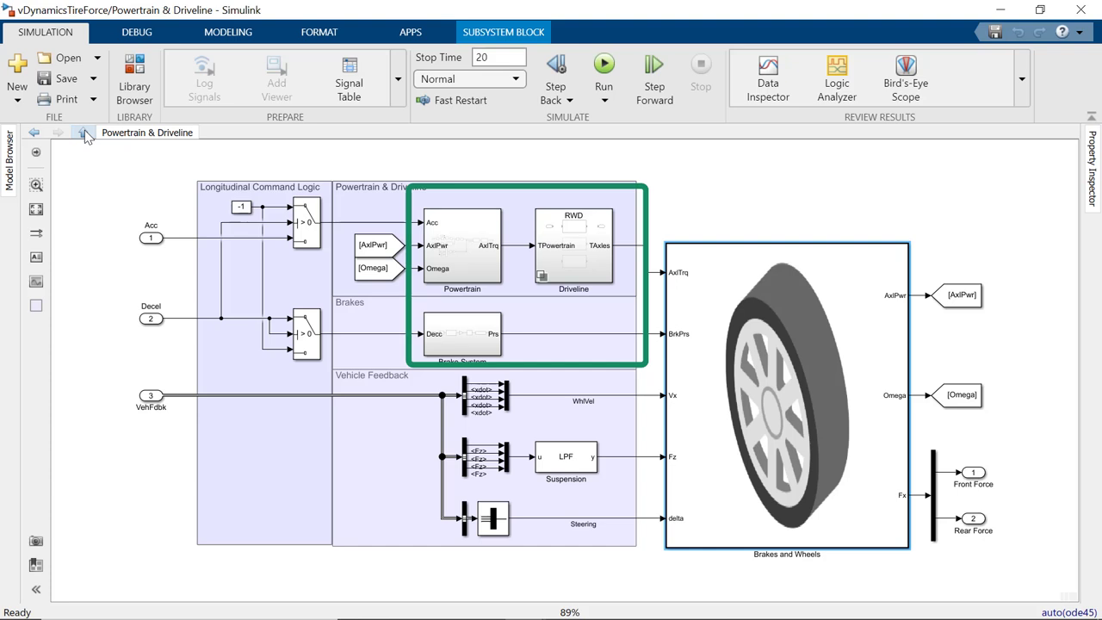
click(83, 132)
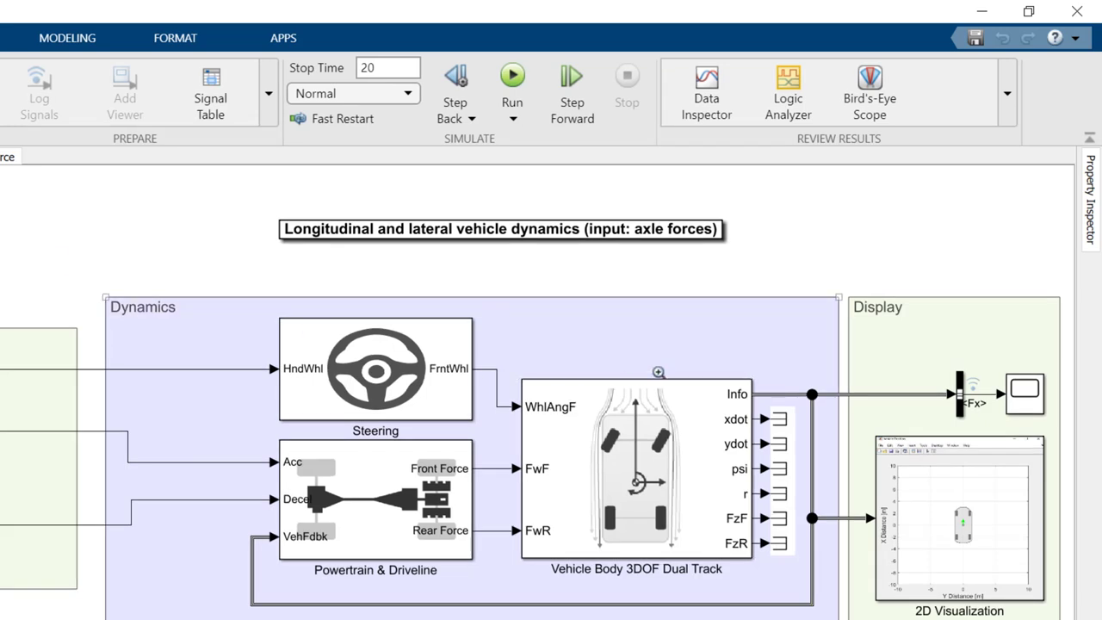
drag(689, 346, 1087, 437)
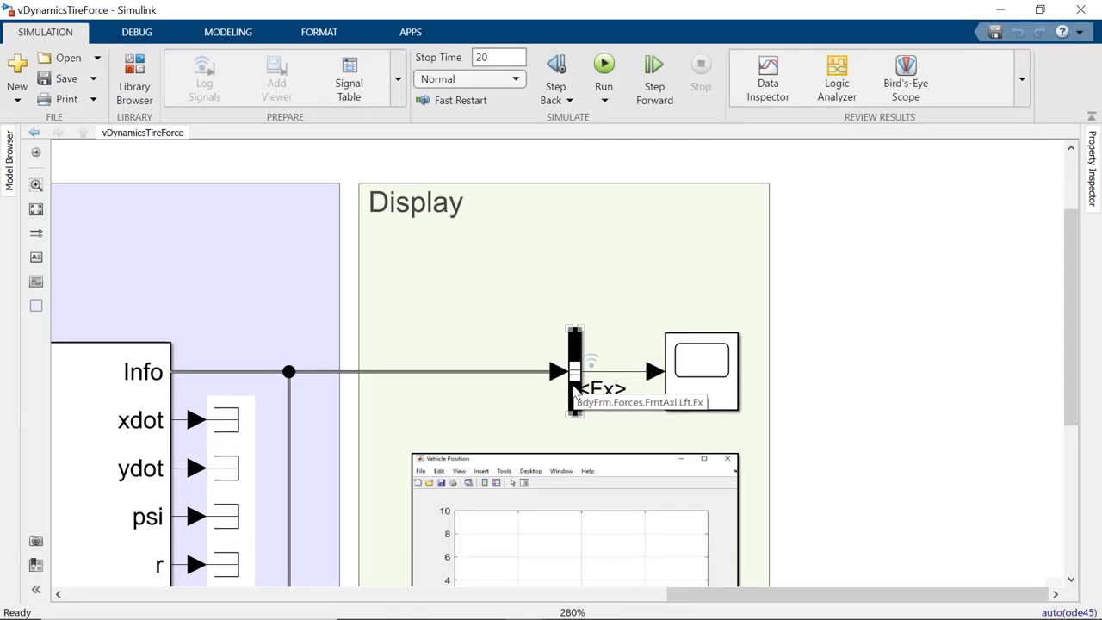
click(479, 464)
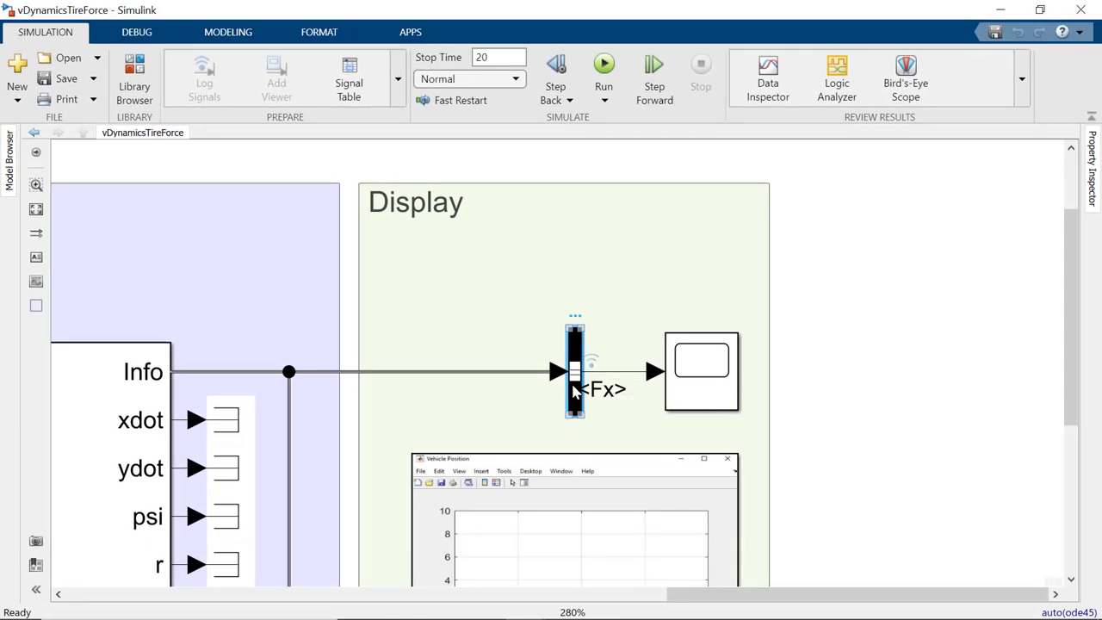
double_click(574, 392)
drag(469, 52, 513, 86)
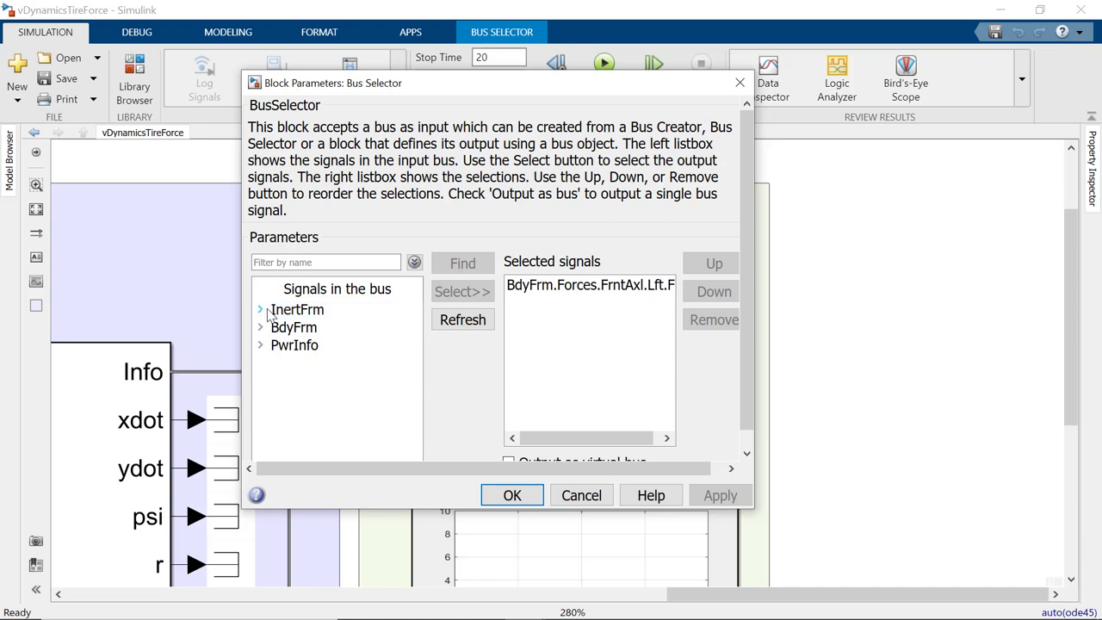
click(262, 328)
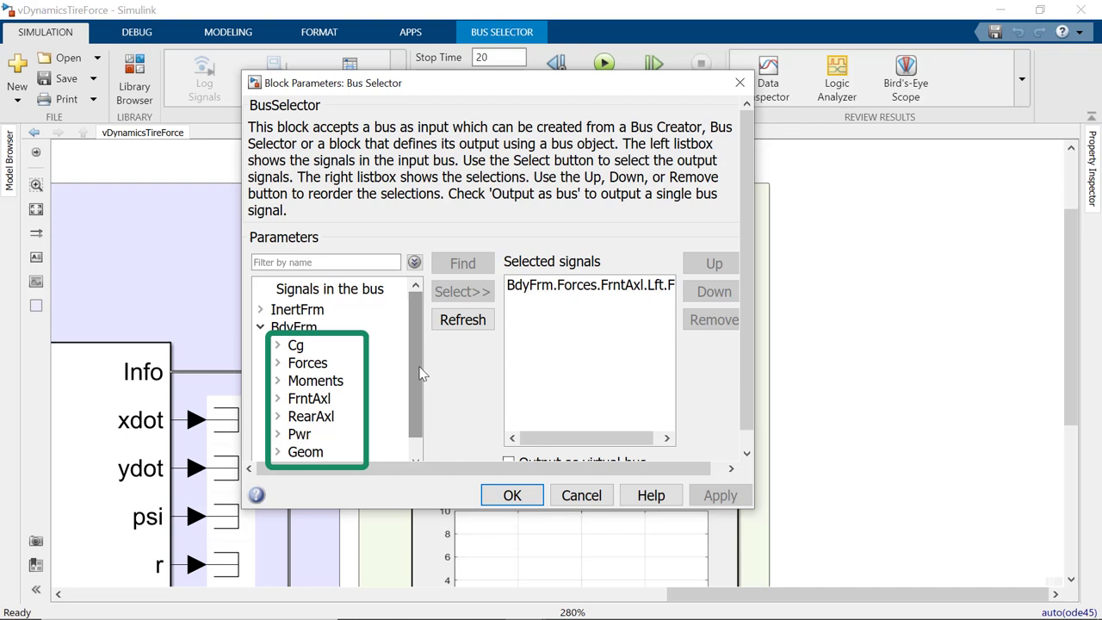
drag(421, 374, 424, 398)
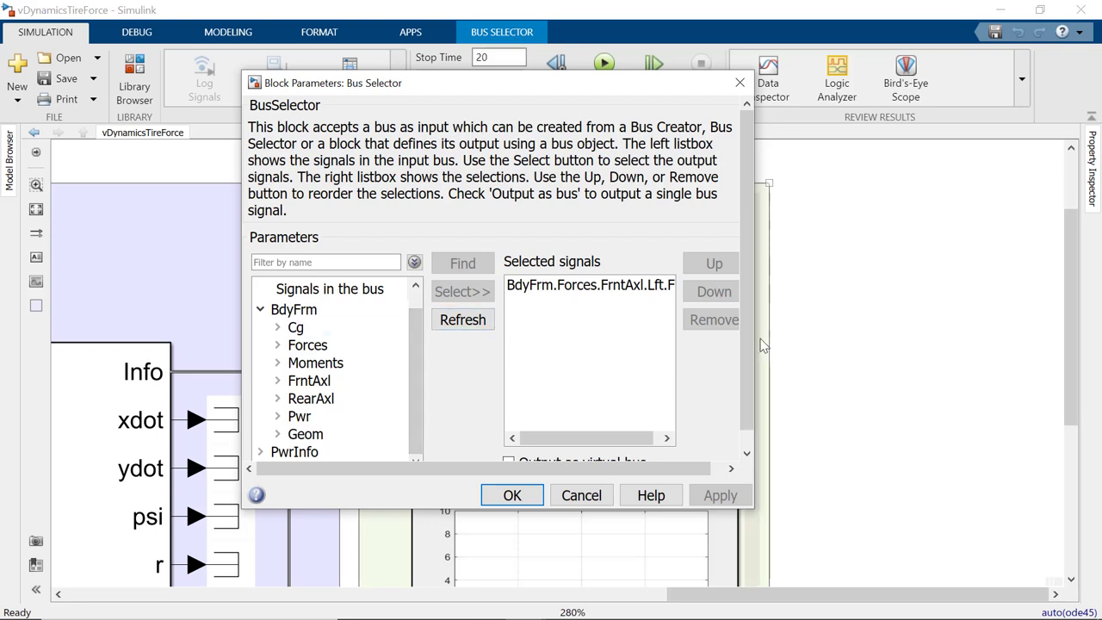
drag(755, 341, 883, 336)
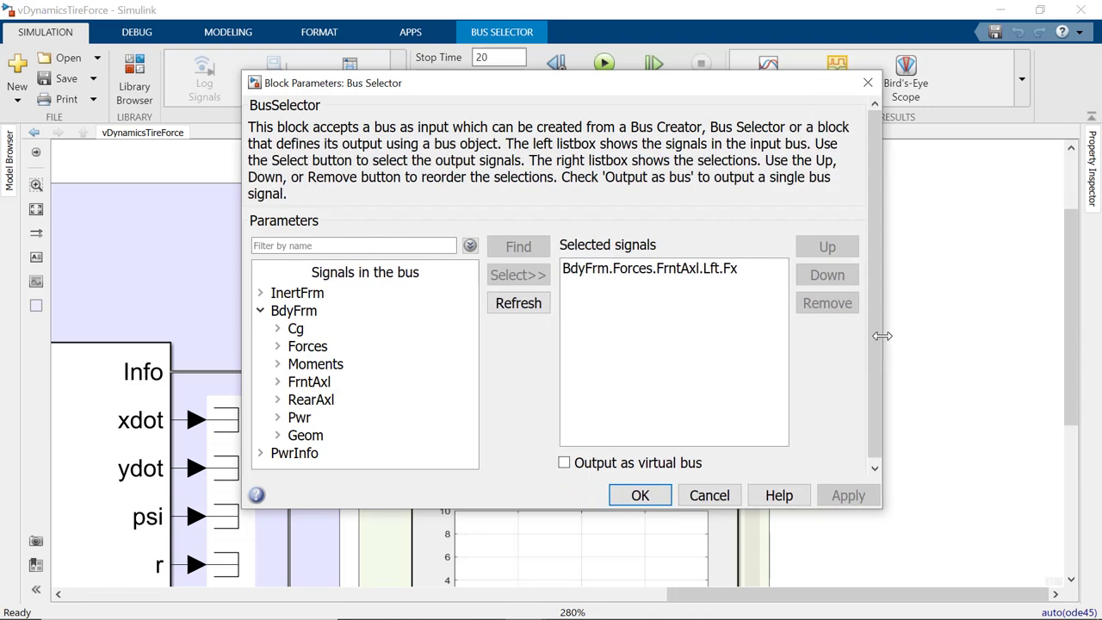
click(686, 268)
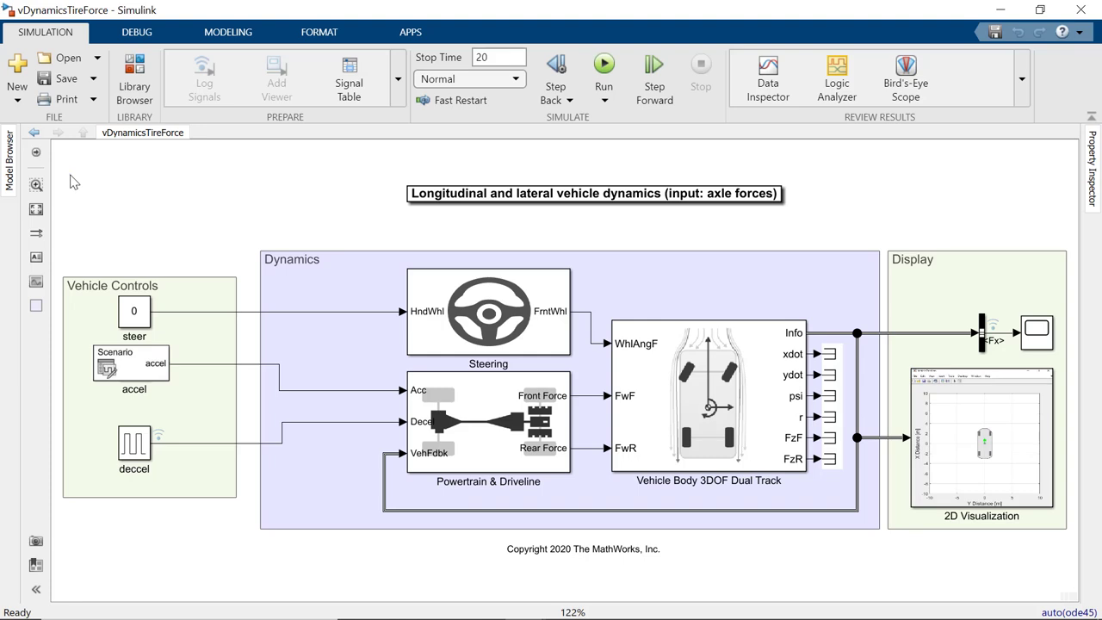
Open the Data Inspector to view the Fx, accel and deccel signals.
click(768, 78)
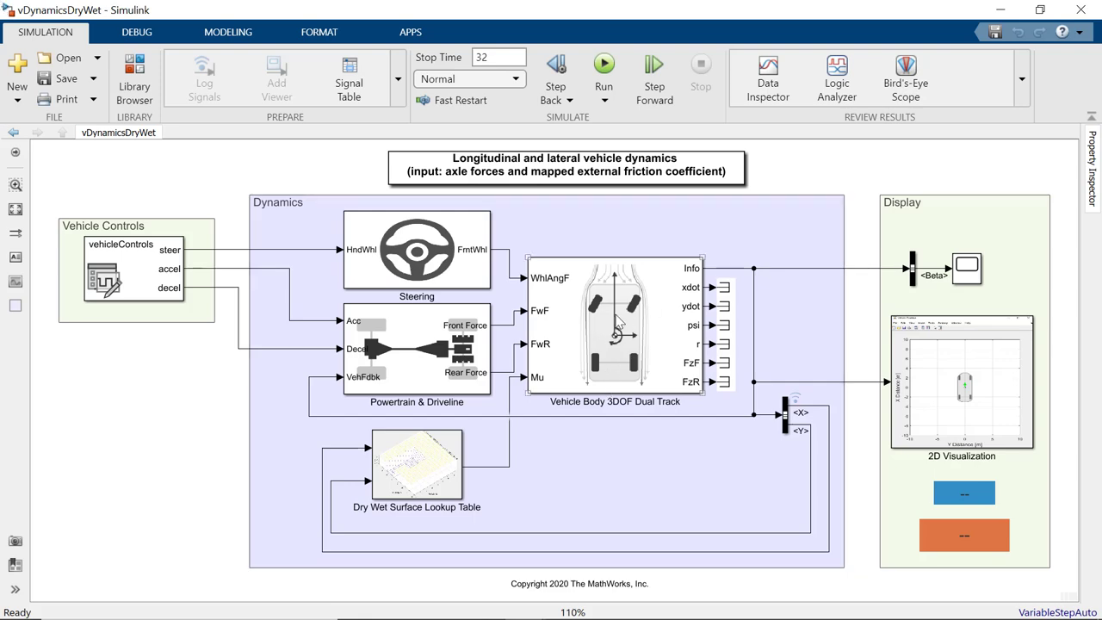
click(617, 322)
double_click(617, 322)
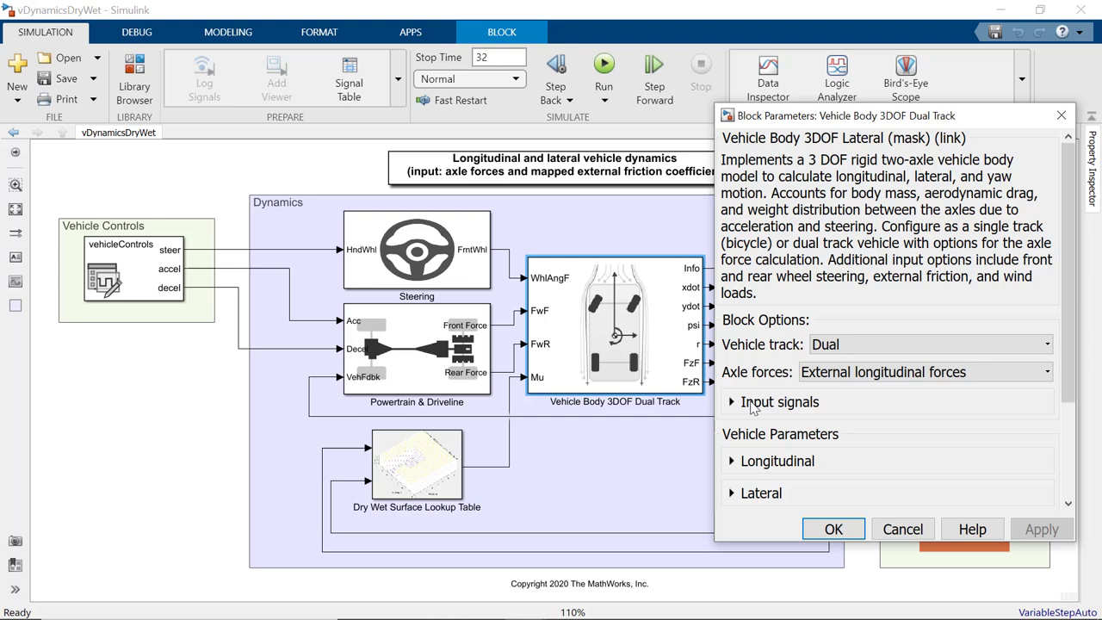
click(734, 402)
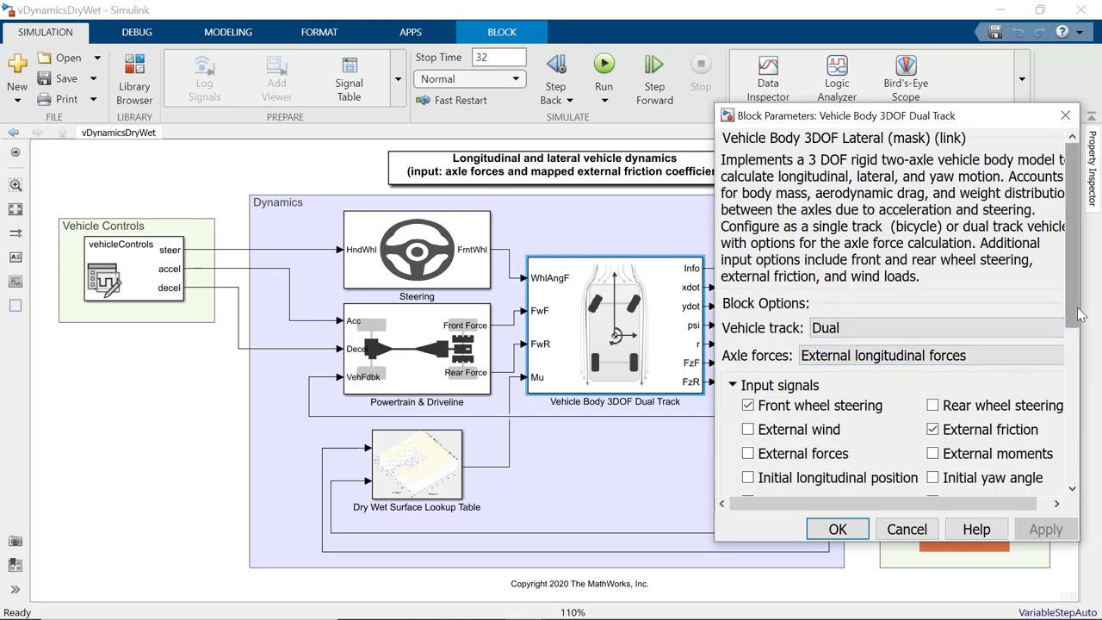
drag(1078, 317, 1078, 342)
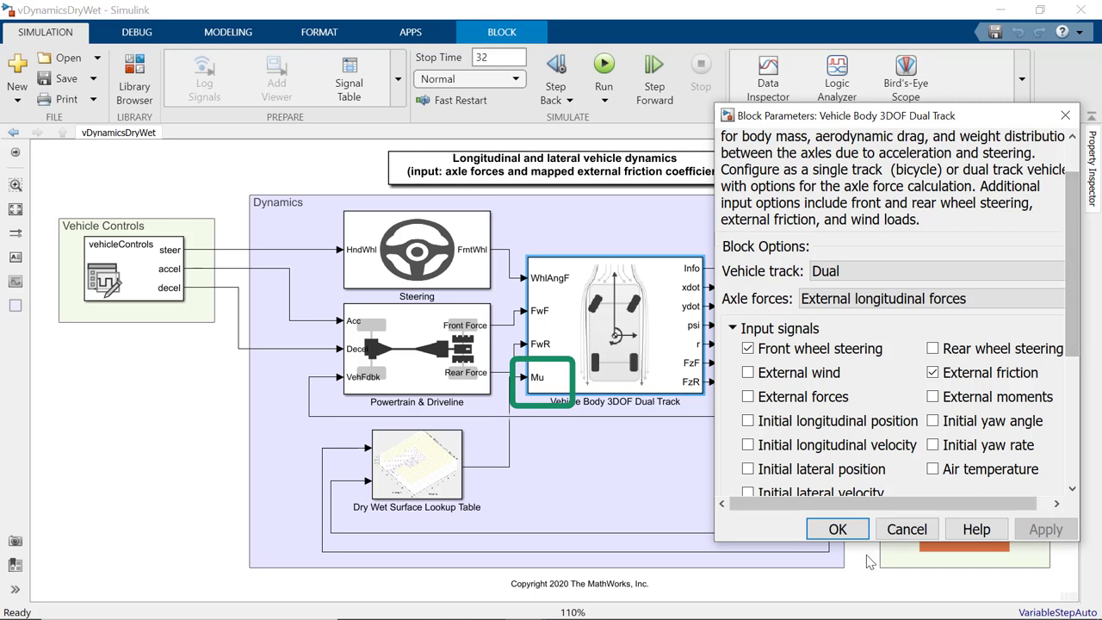
click(837, 530)
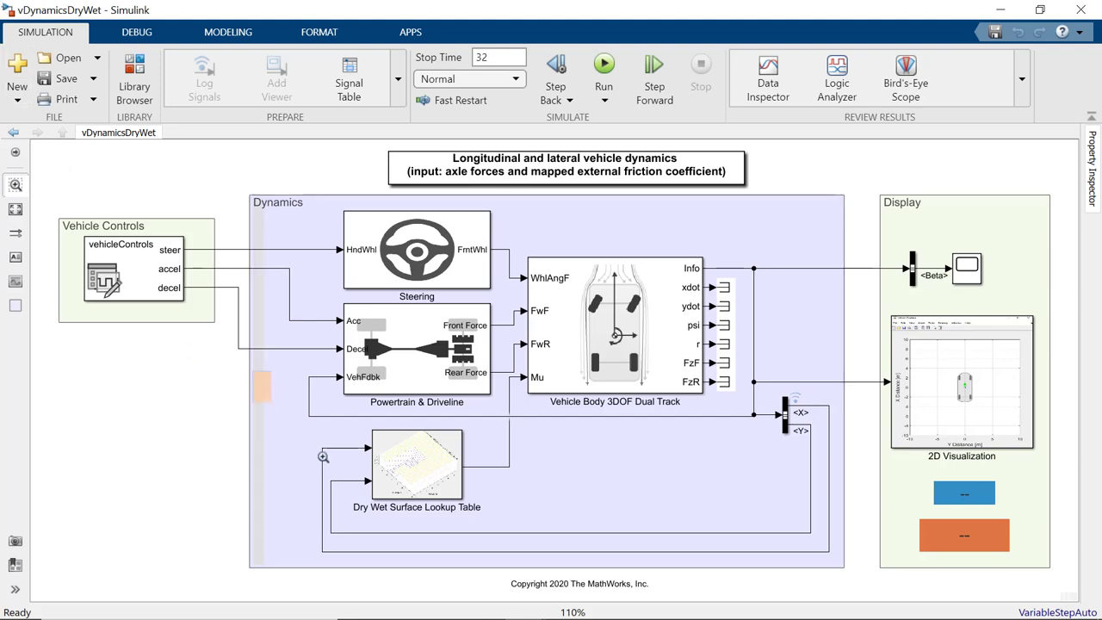
Zoom in on the Dry Wet Surface Lookup Table and open its subsystem.
drag(251, 368, 577, 556)
double_click(544, 410)
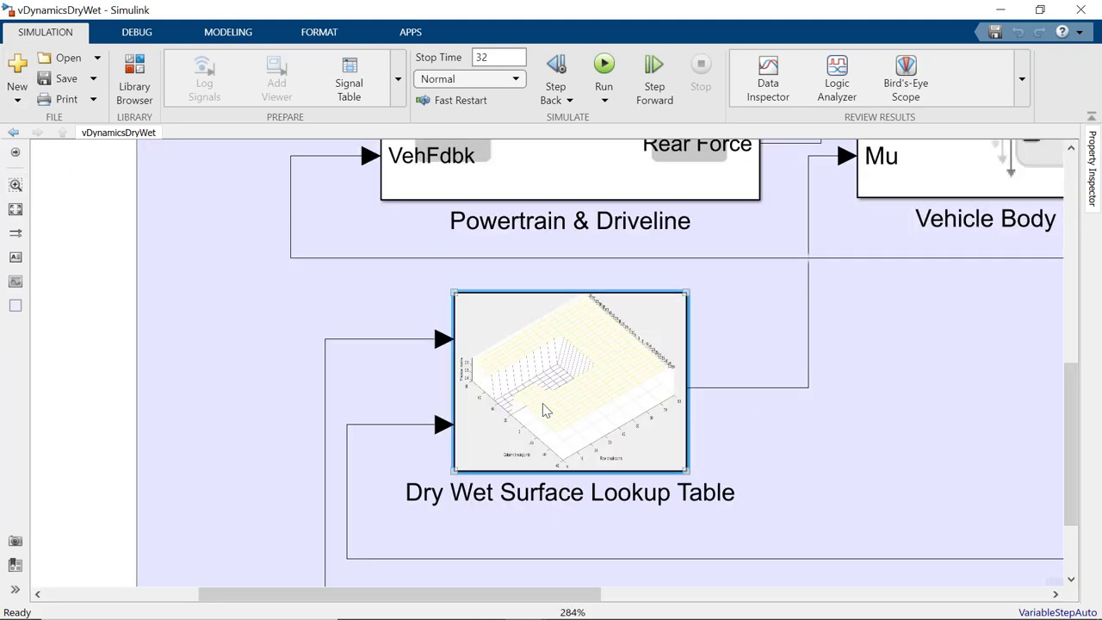